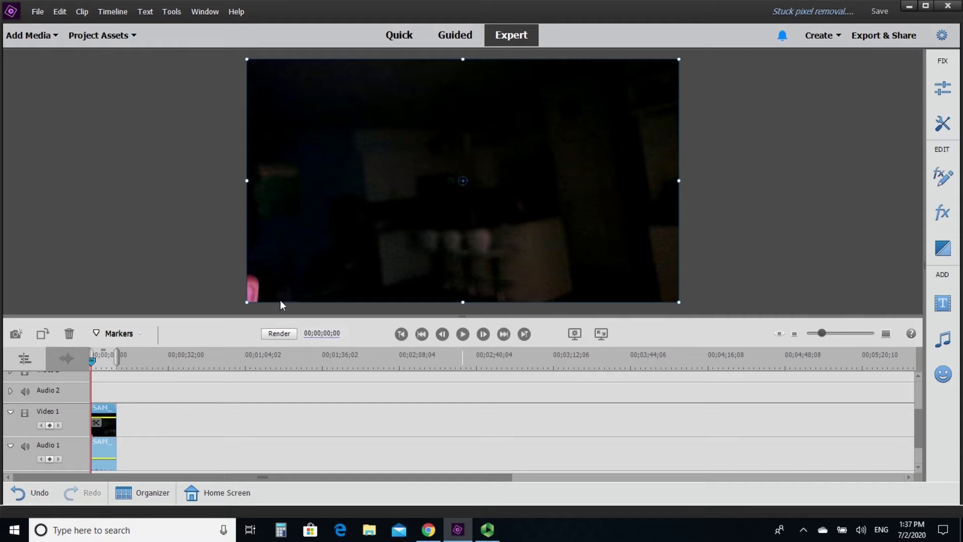
- Scrub into the clip's opening seconds and create a new Adjustment Layer in Project Assets
click(94, 363)
mouse_move(95, 367)
mouse_down()
mouse_move(117, 376)
mouse_move(86, 373)
mouse_up()
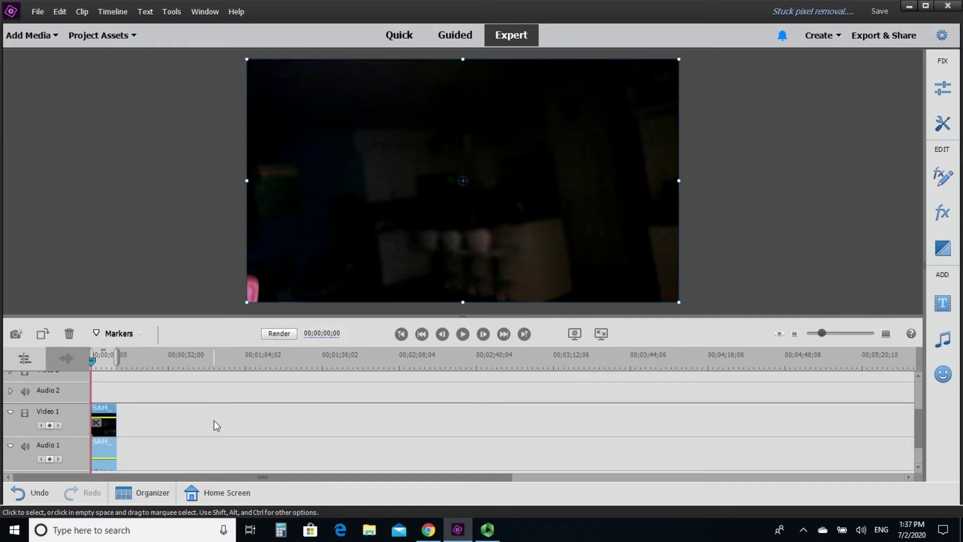
click(125, 35)
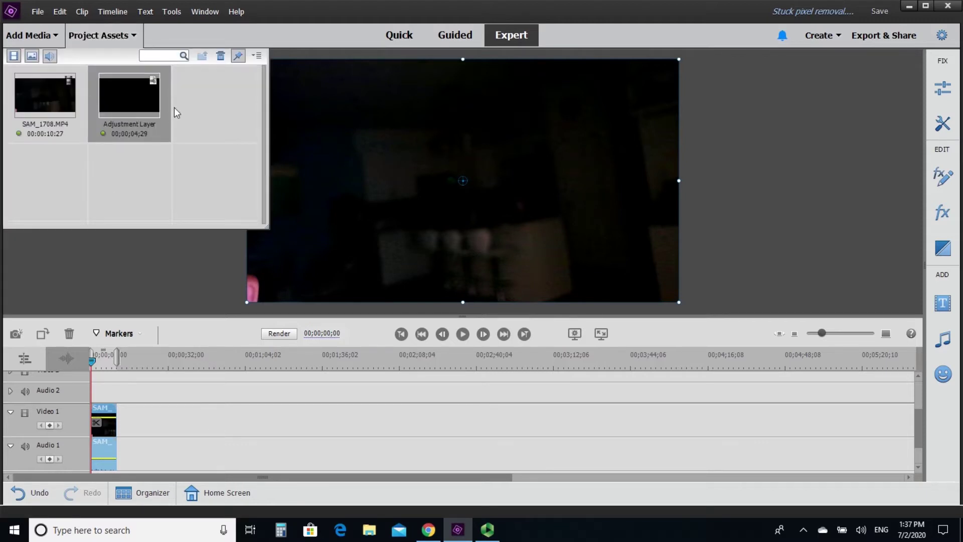
click(256, 55)
mouse_move(285, 113)
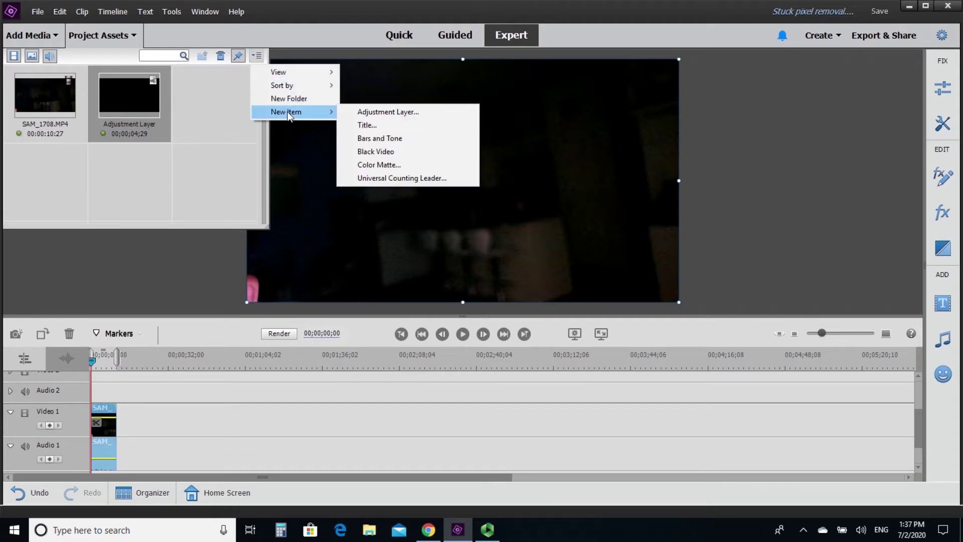
click(375, 113)
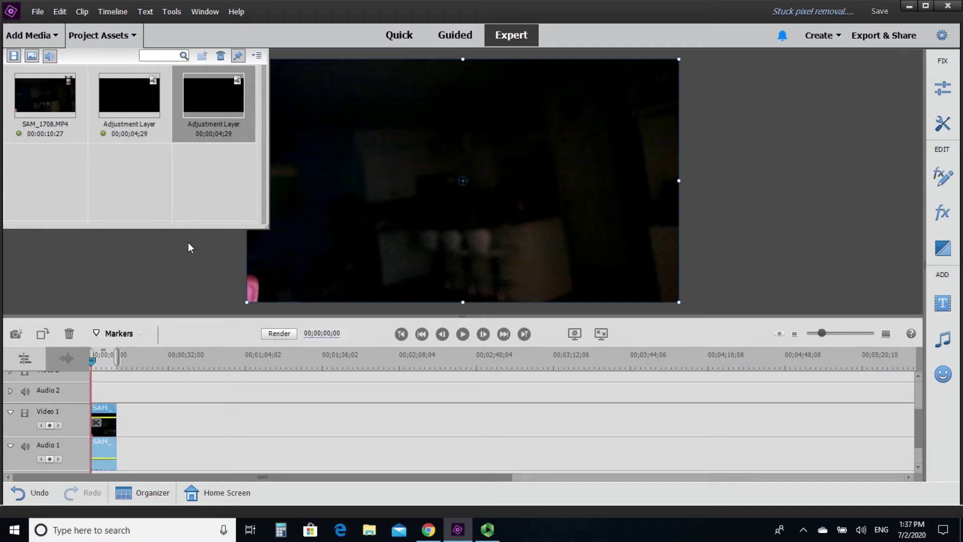
- Place the Adjustment Layer on Video 2 at the timeline start, close Project Assets, and start shrinking it
click(156, 397)
scroll(156, 397, down, 1)
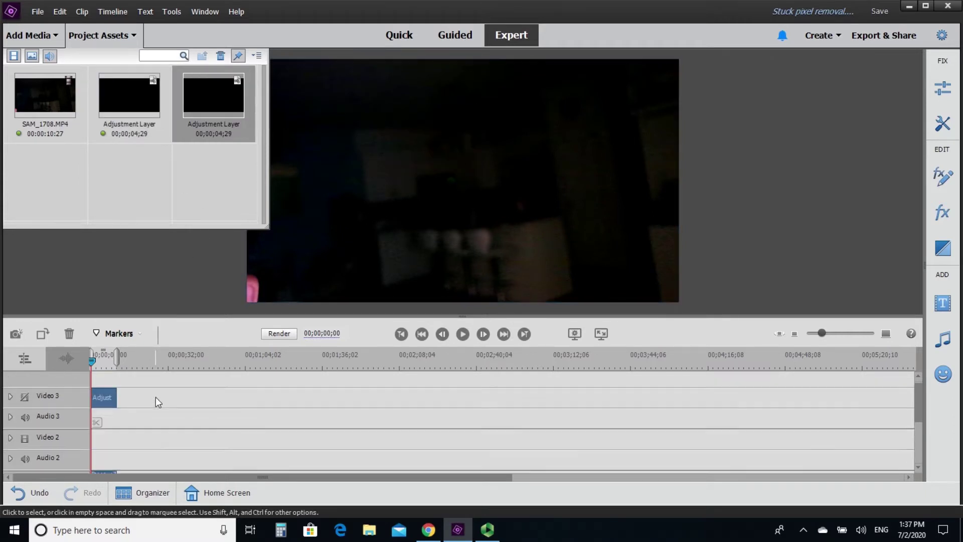
scroll(120, 388, up, 2)
scroll(120, 389, up, 1)
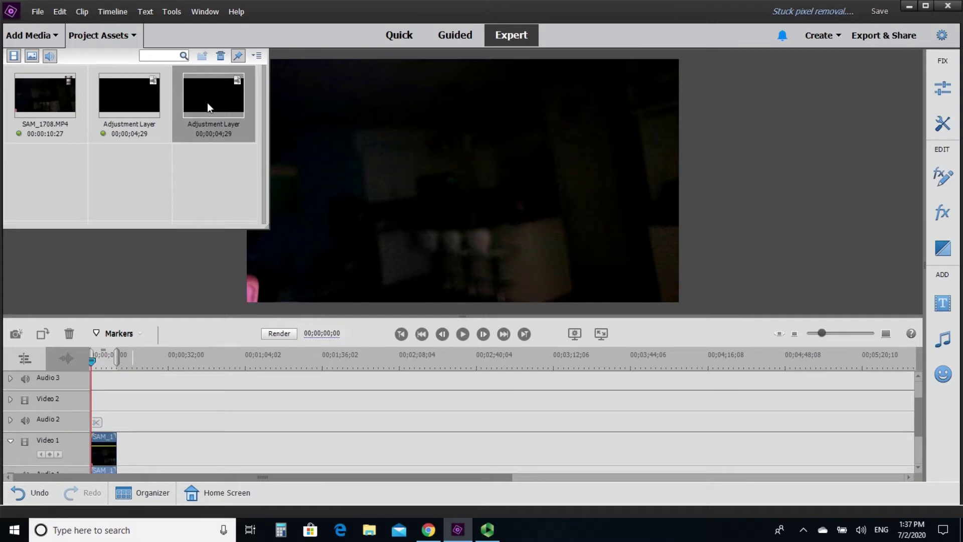
drag(208, 104, 116, 401)
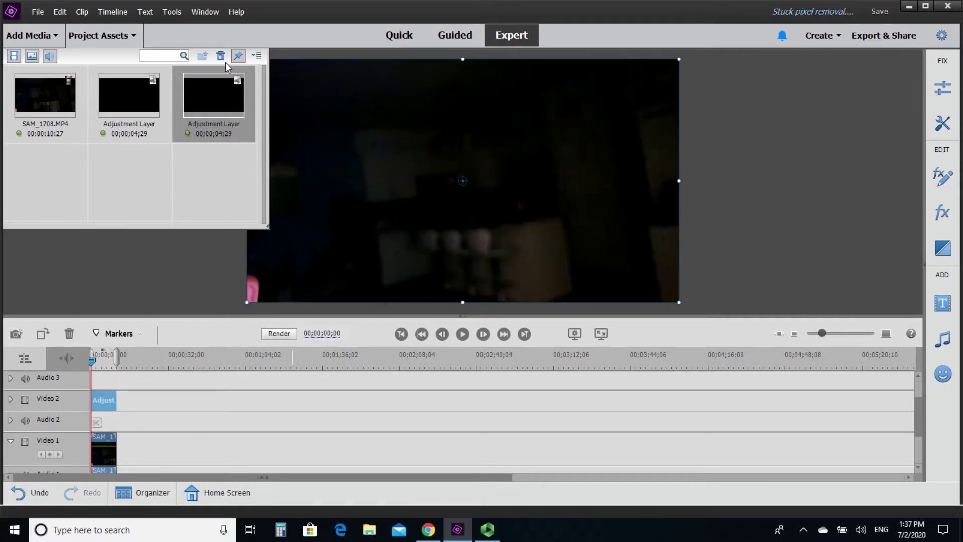
click(101, 35)
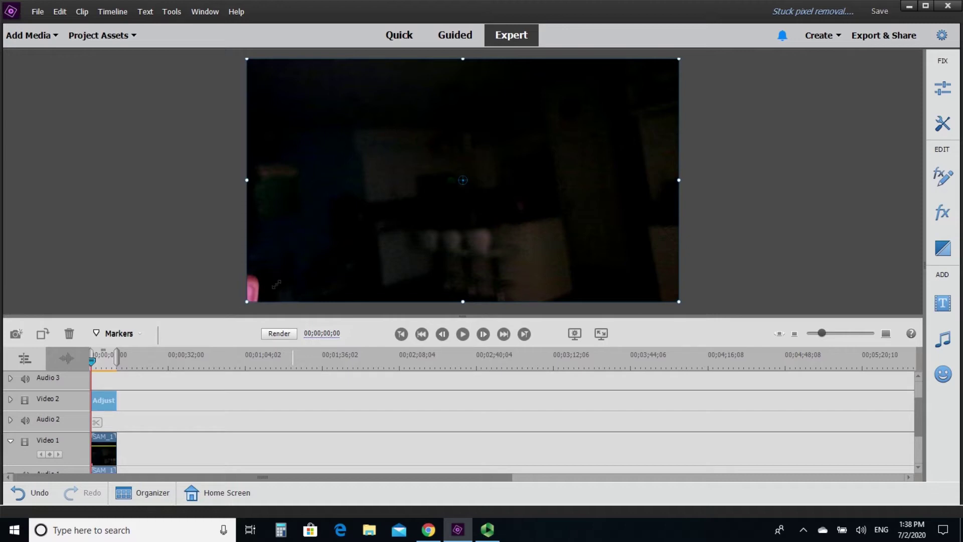
drag(277, 285, 398, 220)
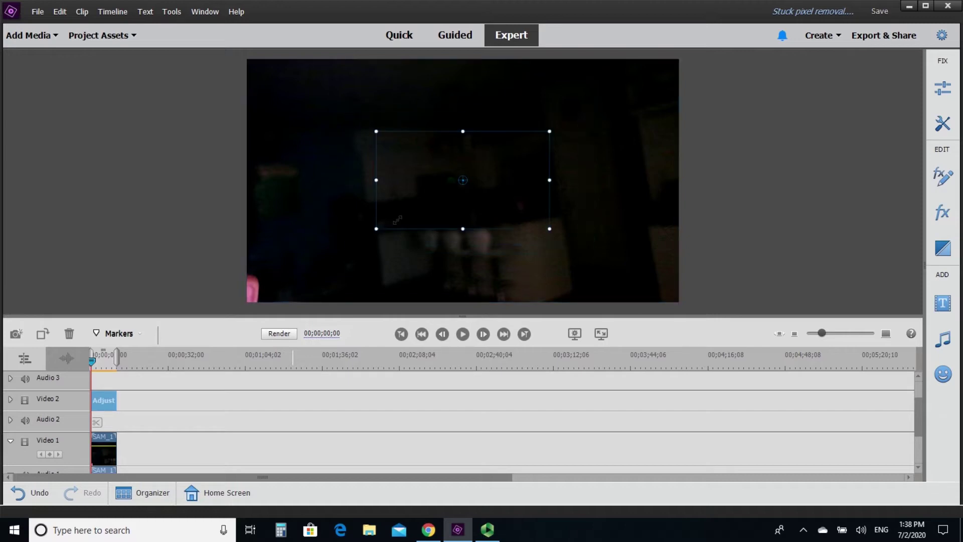
- Move the adjustment layer toward the upper-right red pixel and scale it to 8.9 (Position 1155.2, 219.2)
click(950, 186)
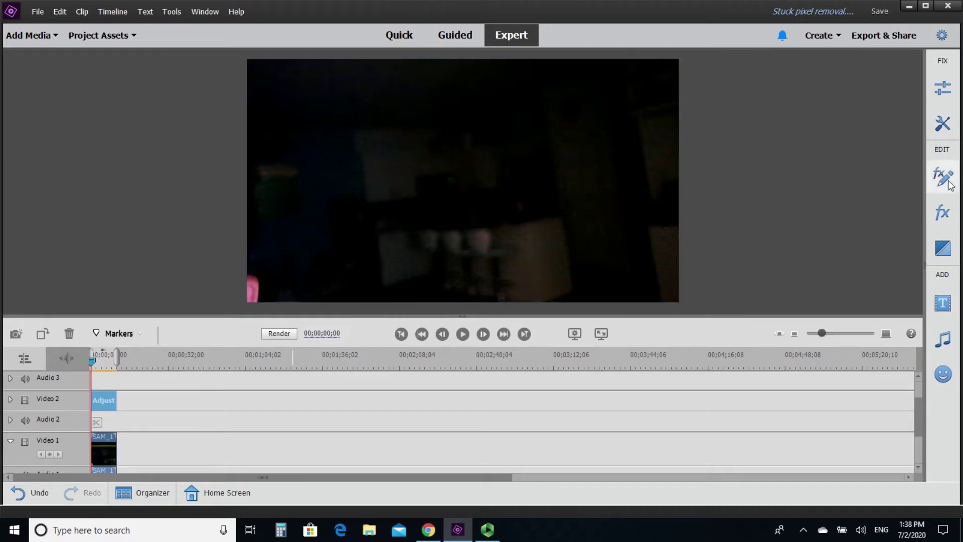
click(551, 92)
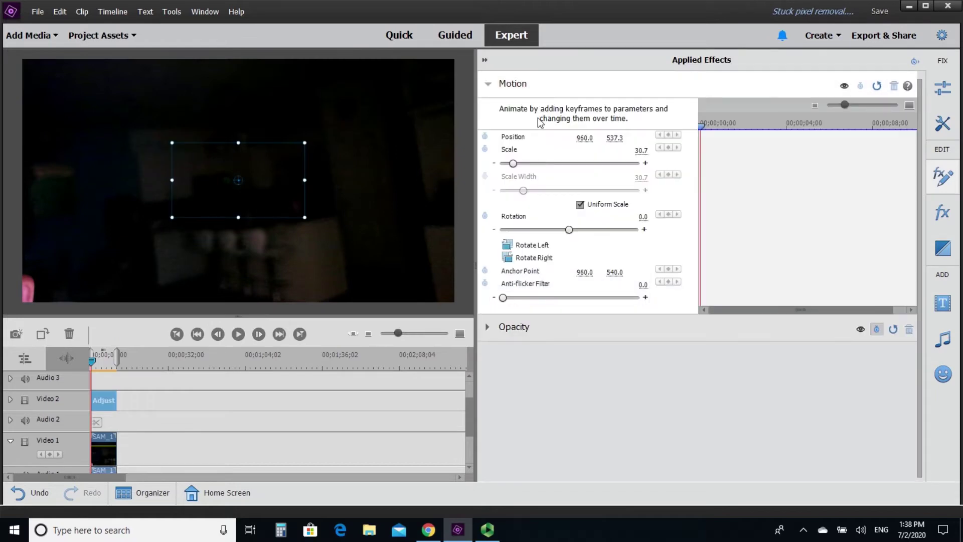
drag(341, 160, 336, 131)
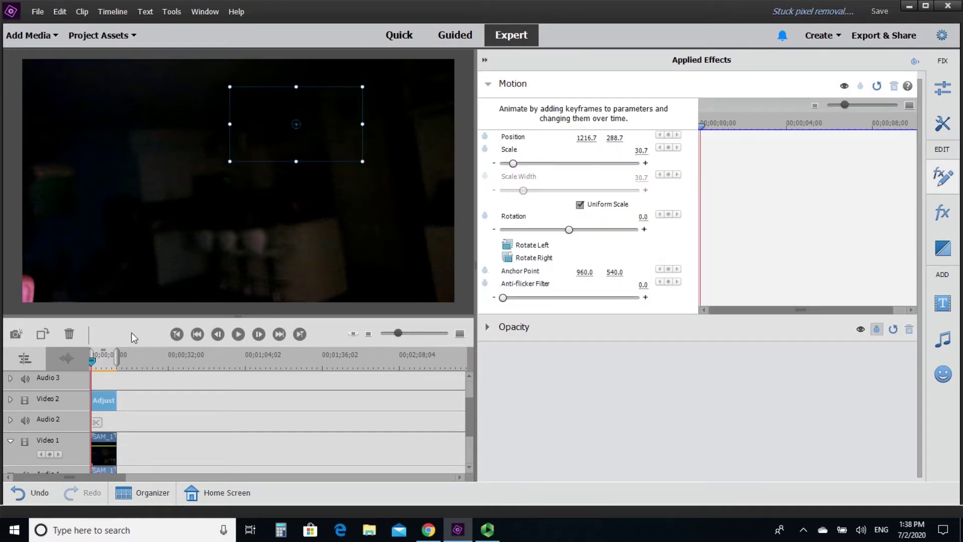
drag(91, 360, 101, 365)
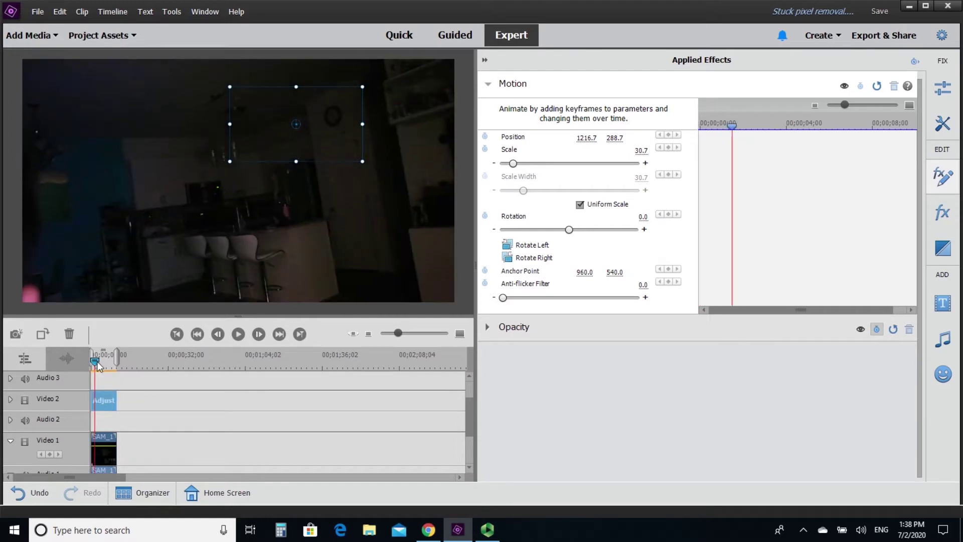
drag(310, 101, 297, 86)
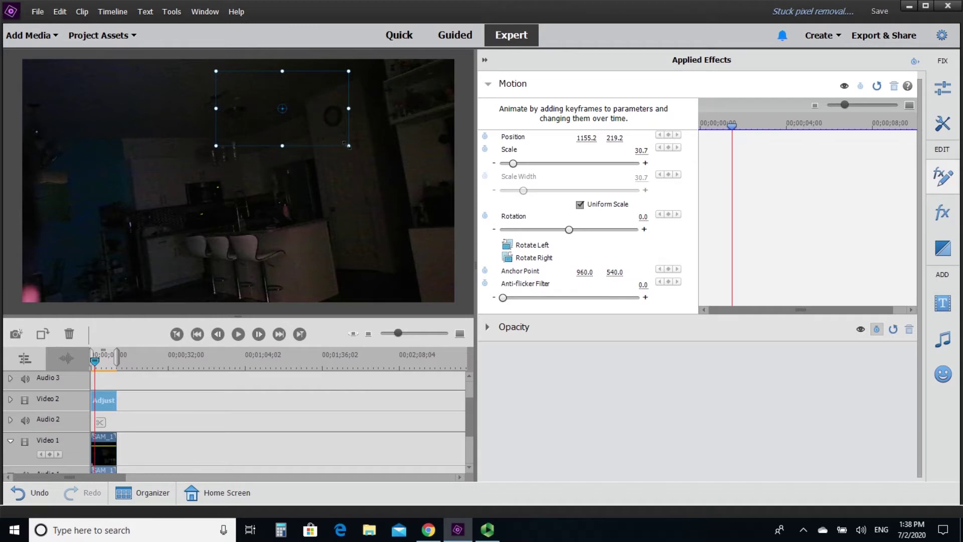
drag(335, 131, 309, 119)
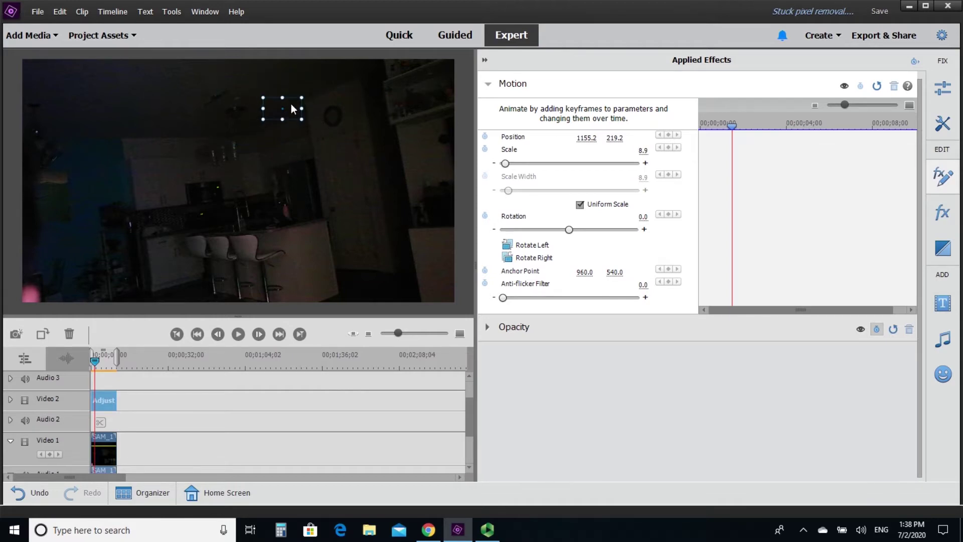
- Zoom the preview to 150%, center the layer on the red dot, and shrink it to scale 2.0
right_click(320, 115)
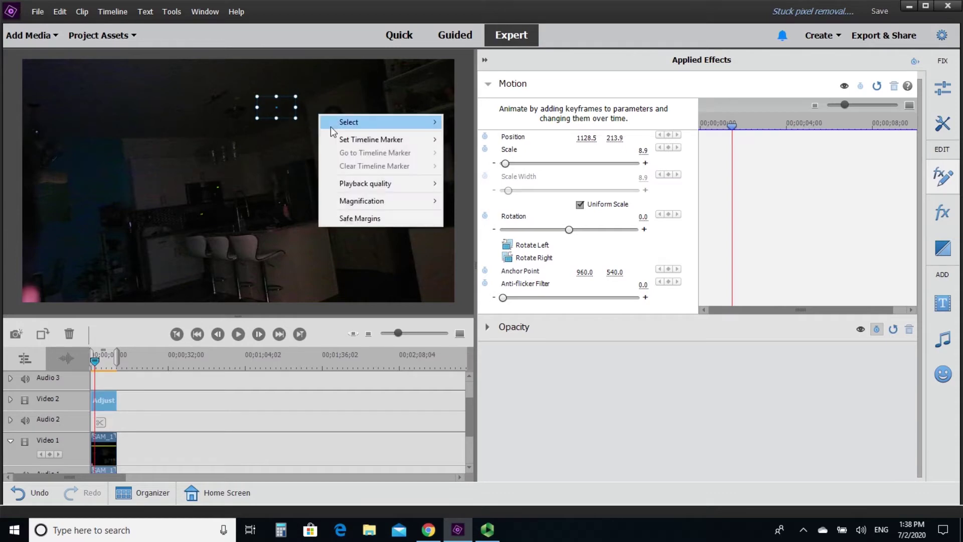
mouse_move(377, 201)
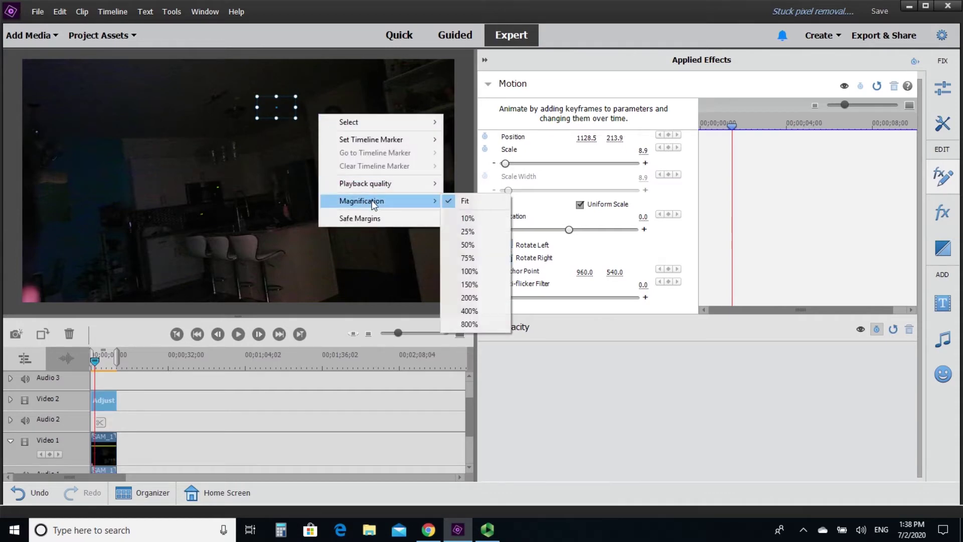
click(470, 284)
drag(465, 176, 473, 113)
drag(258, 304, 284, 306)
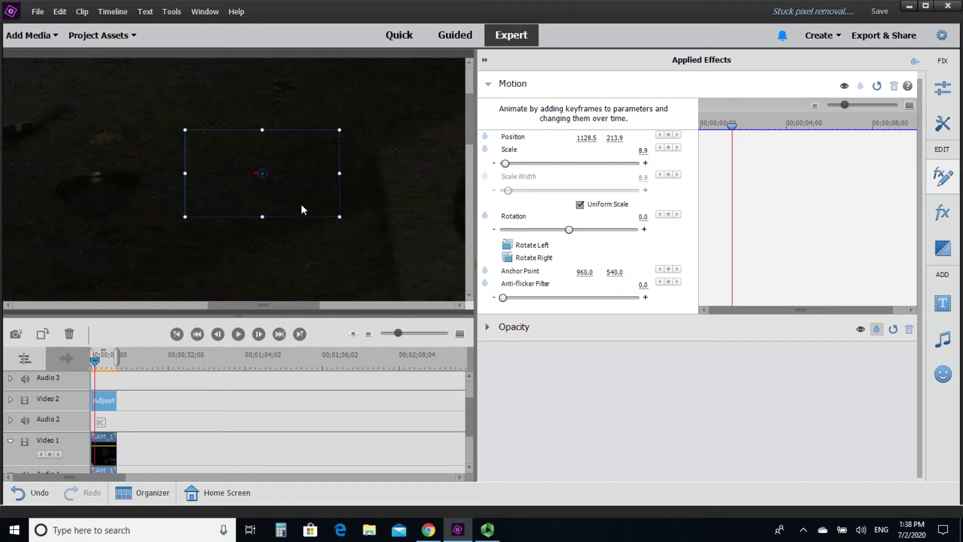
drag(300, 197, 293, 196)
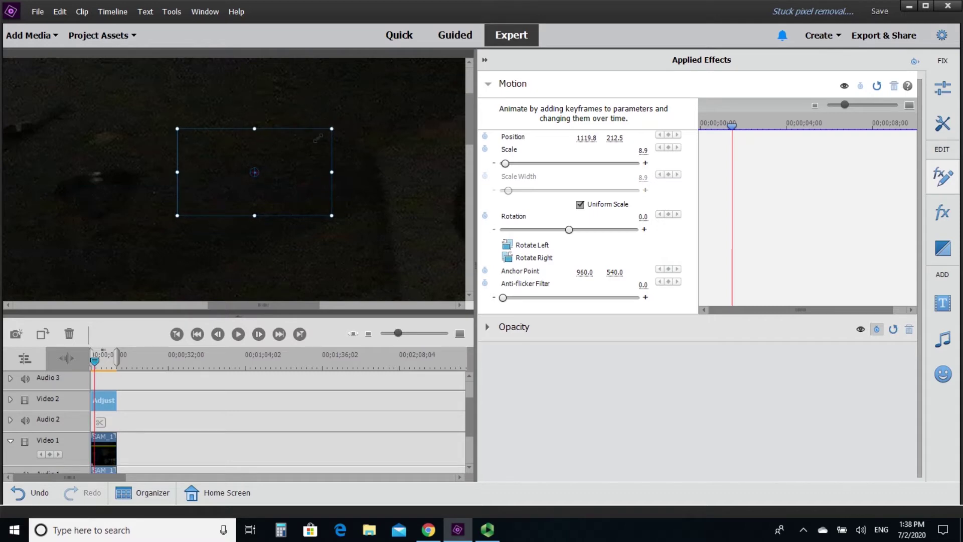
drag(312, 143, 272, 163)
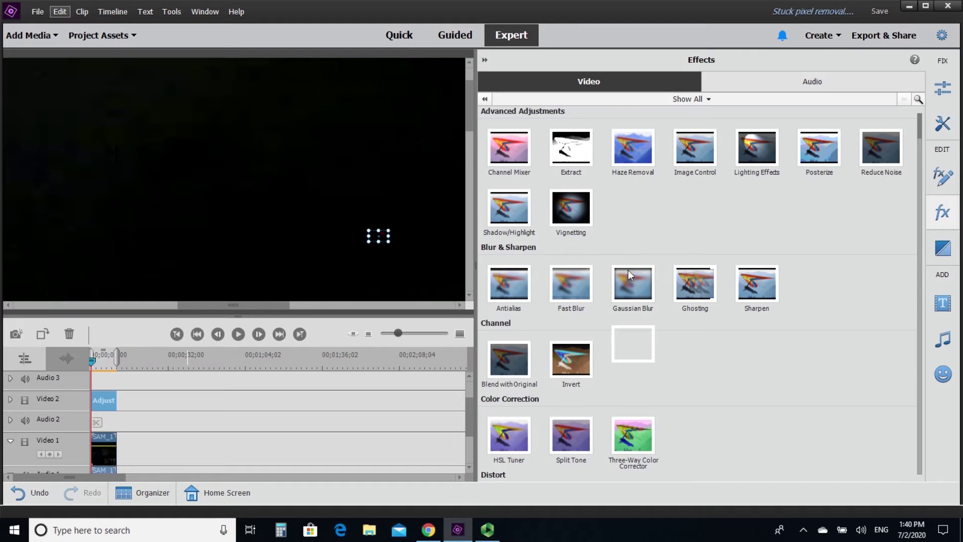
- Drag Gaussian Blur onto the adjustment layer clip and reopen its Motion settings
click(633, 284)
drag(633, 285, 107, 402)
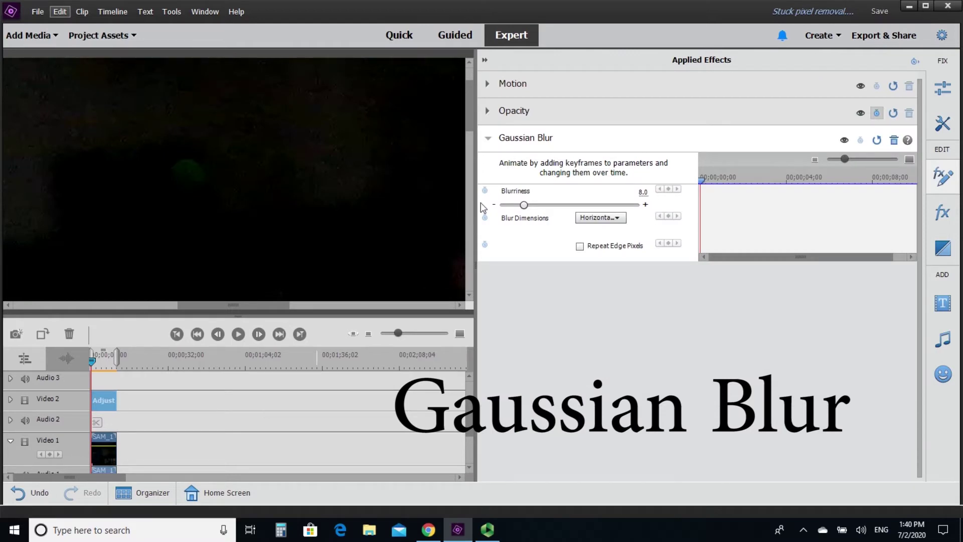
click(535, 82)
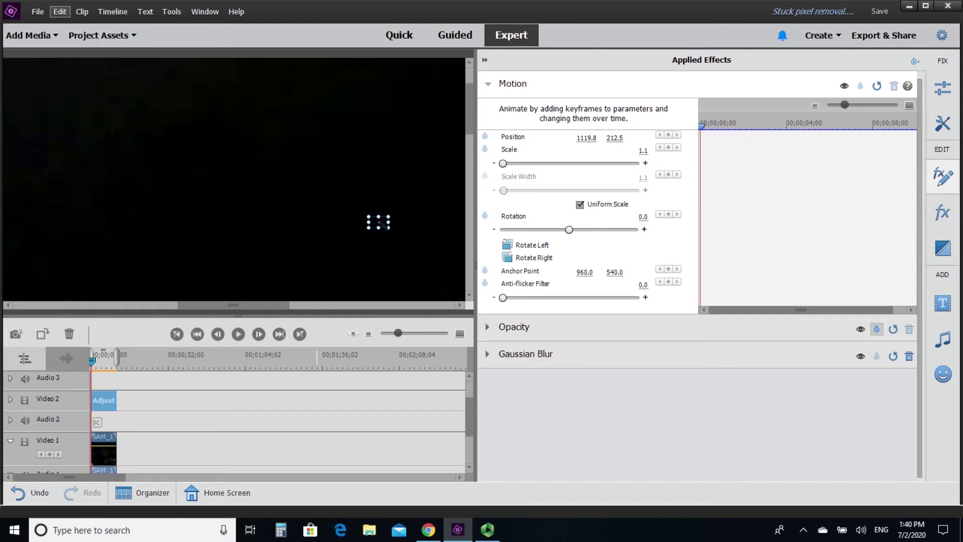
- Zoom the preview to 200% and scroll until the tiny adjustment layer box is in view
right_click(418, 260)
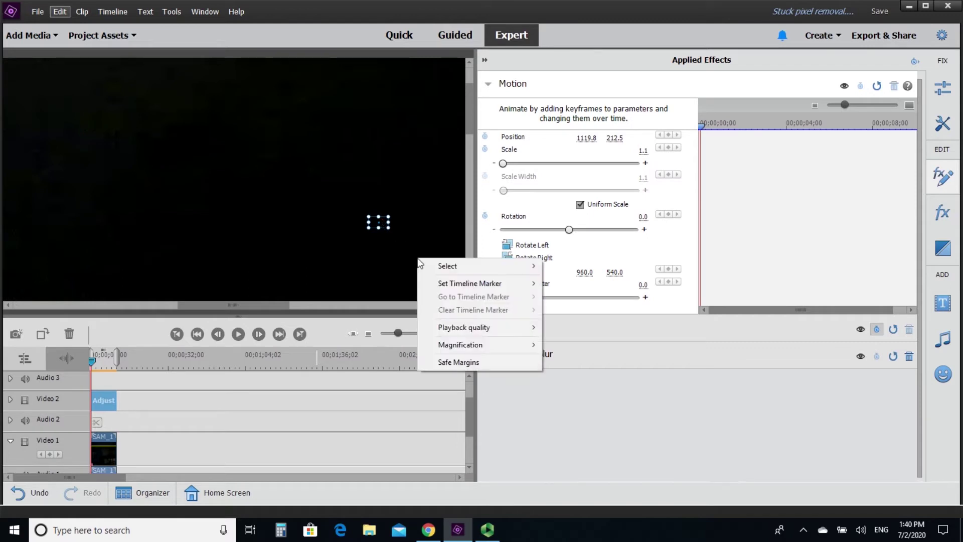
mouse_move(466, 345)
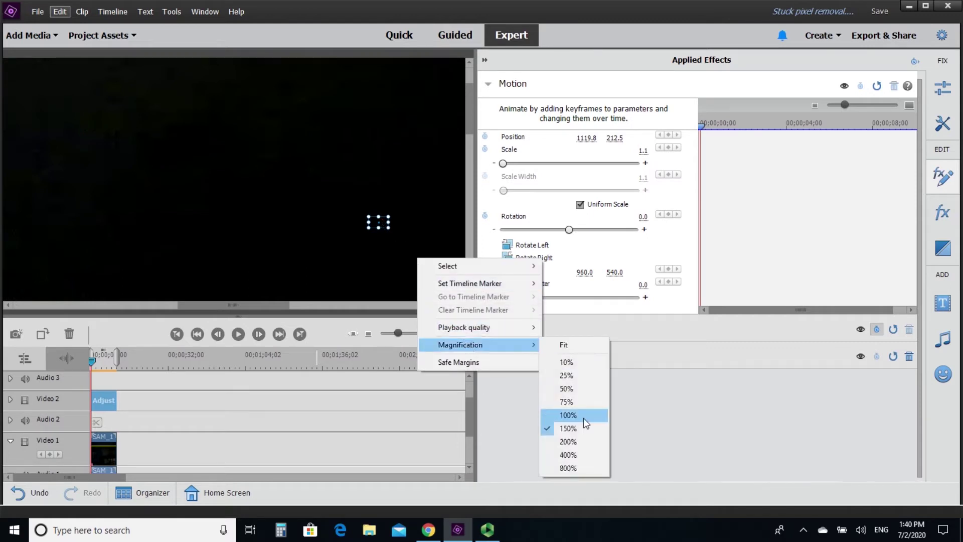
click(569, 441)
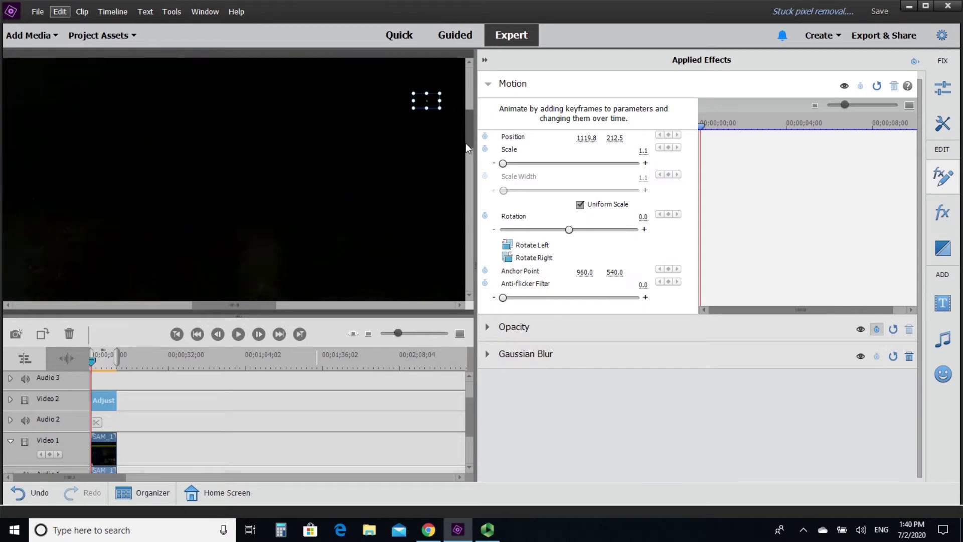
drag(227, 304, 246, 304)
drag(466, 118, 469, 113)
drag(259, 305, 263, 305)
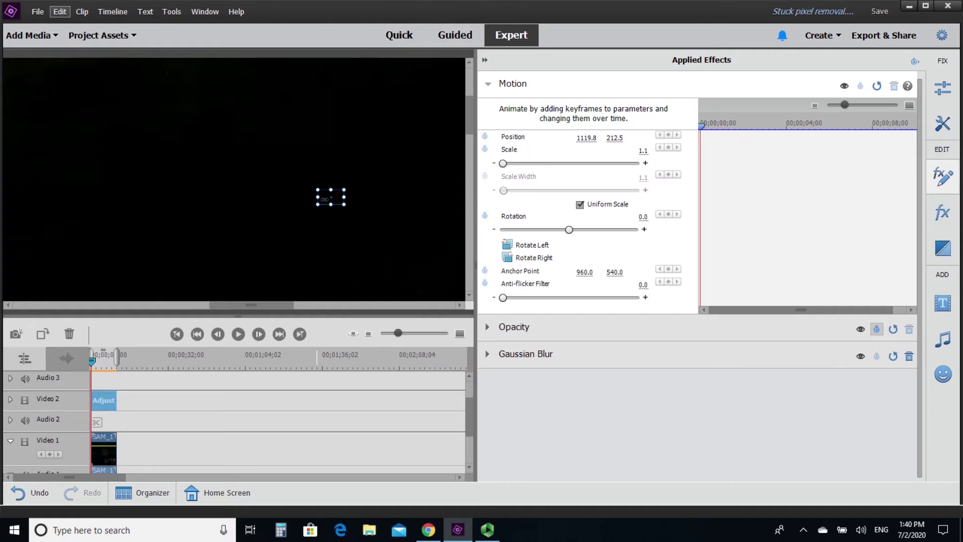
- Align the blur box over the red pixel and set the first Position keyframe at 1135.5, 206.0
drag(330, 196, 338, 197)
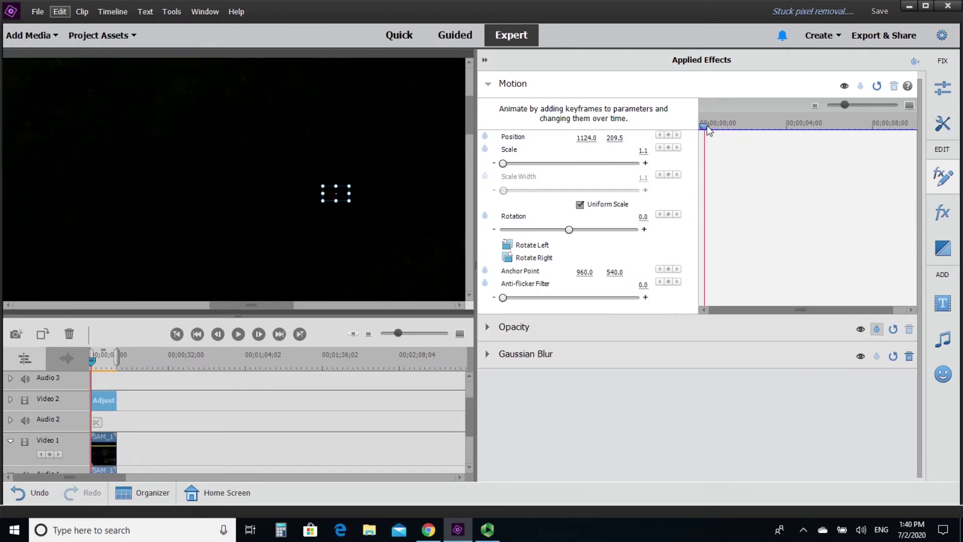
drag(707, 128, 713, 132)
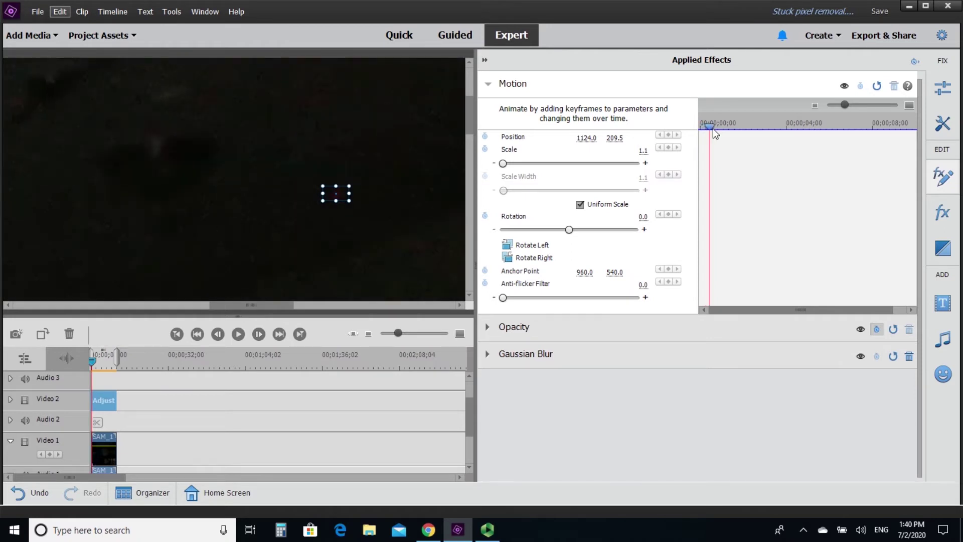
drag(713, 129, 718, 131)
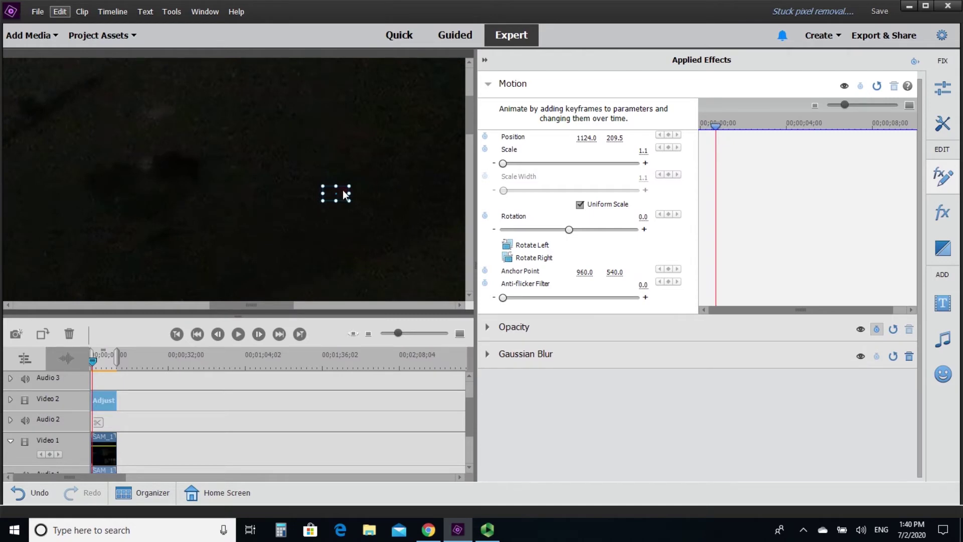
drag(346, 194, 353, 191)
click(485, 136)
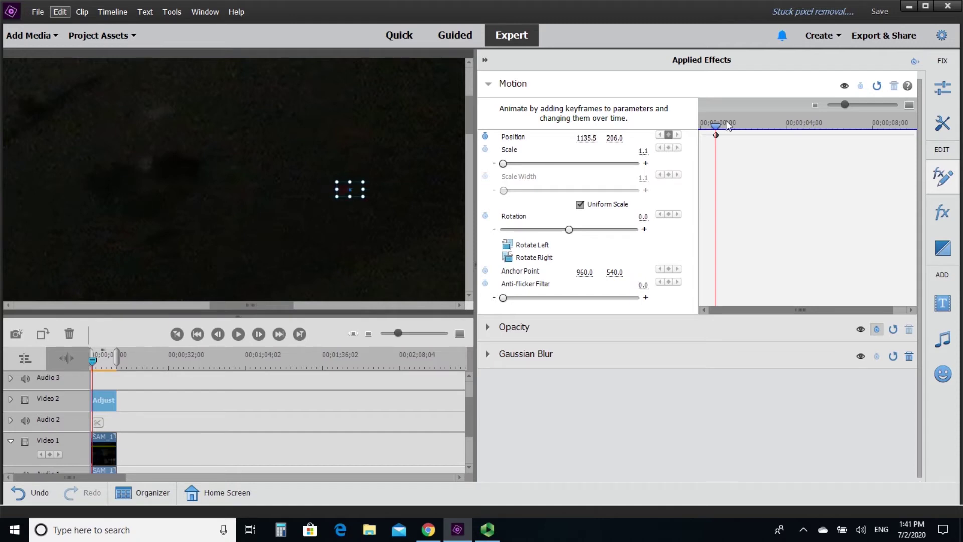
- Add a Position keyframe and drag the blur box onto the dot over the next few frames
drag(719, 125, 725, 129)
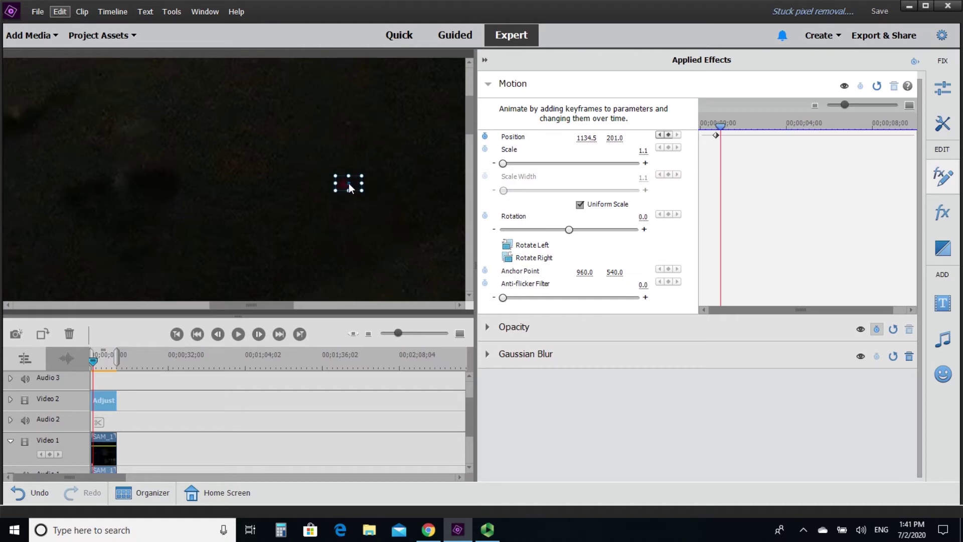
click(350, 188)
drag(723, 127, 731, 128)
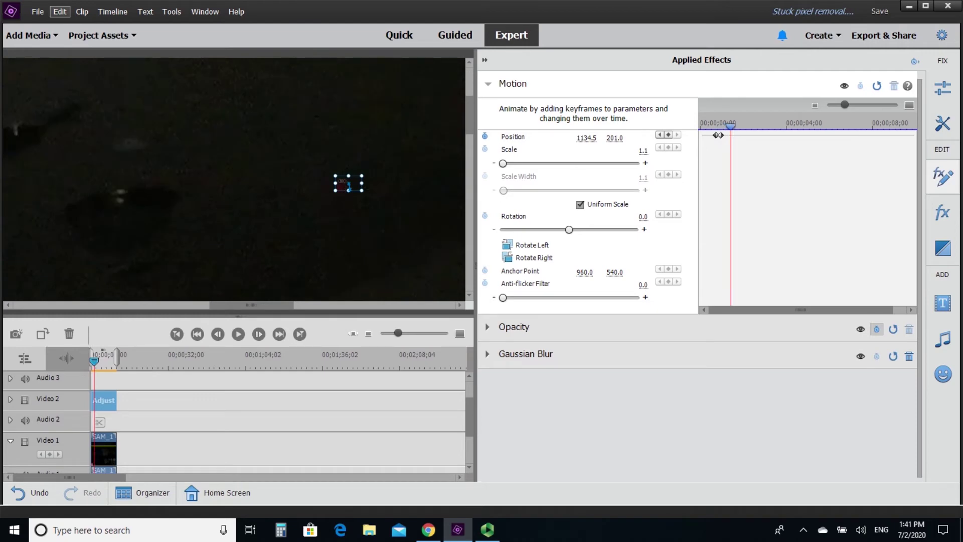
drag(342, 188, 333, 190)
drag(733, 128, 736, 128)
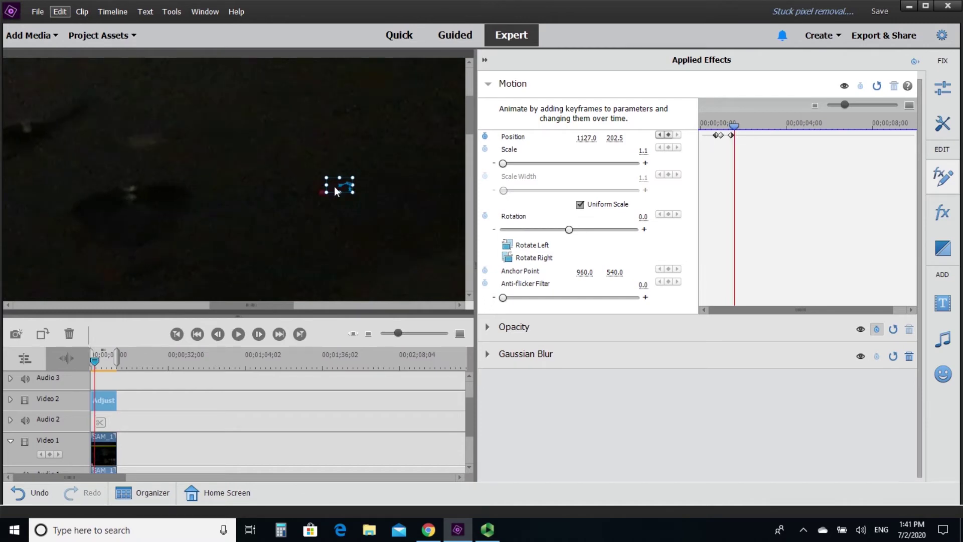
drag(334, 190, 325, 195)
- Keep stepping frame by frame, moving the box down-left with the dot, ending at 1073.0, 229.5
drag(735, 127, 738, 129)
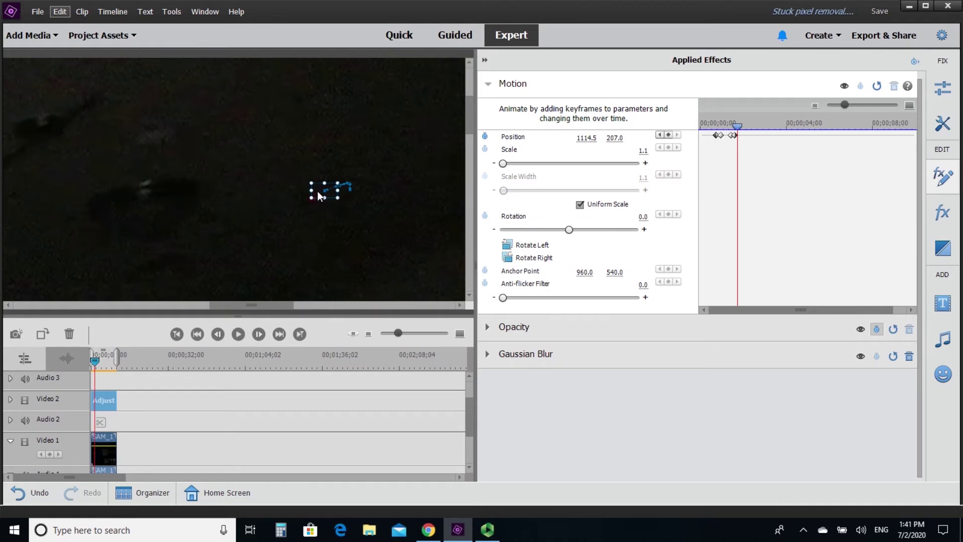
drag(313, 197, 309, 198)
drag(738, 130, 740, 130)
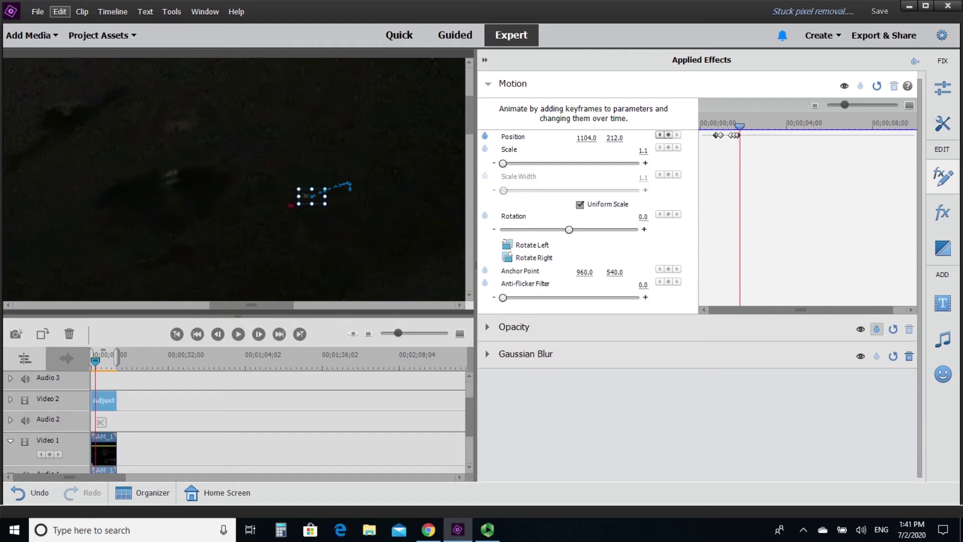
drag(307, 199, 293, 204)
click(743, 129)
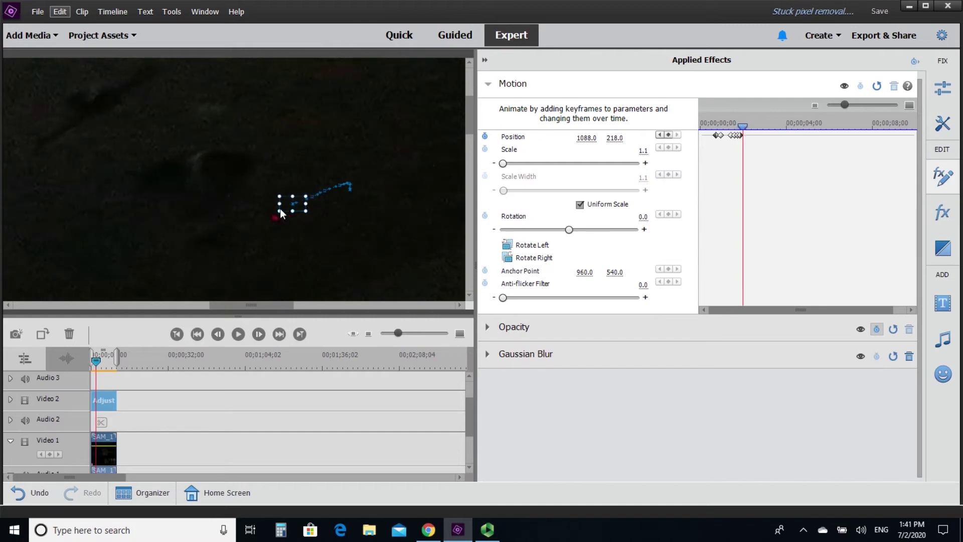
drag(280, 209, 270, 216)
- Step forward frame by frame, repositioning the box on the dot past 4 seconds, ending at 1123.5, 210.0
key(Right)
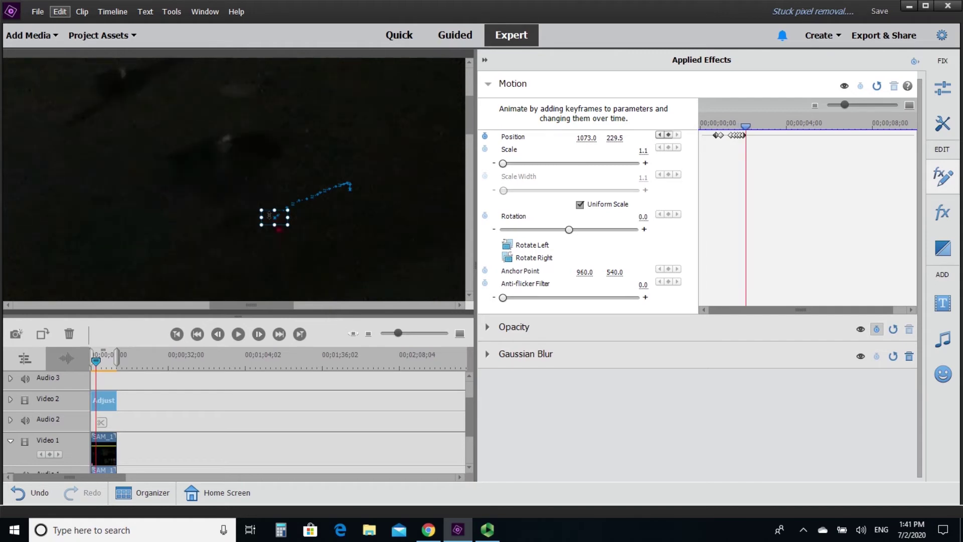
key(Right)
key(Right)
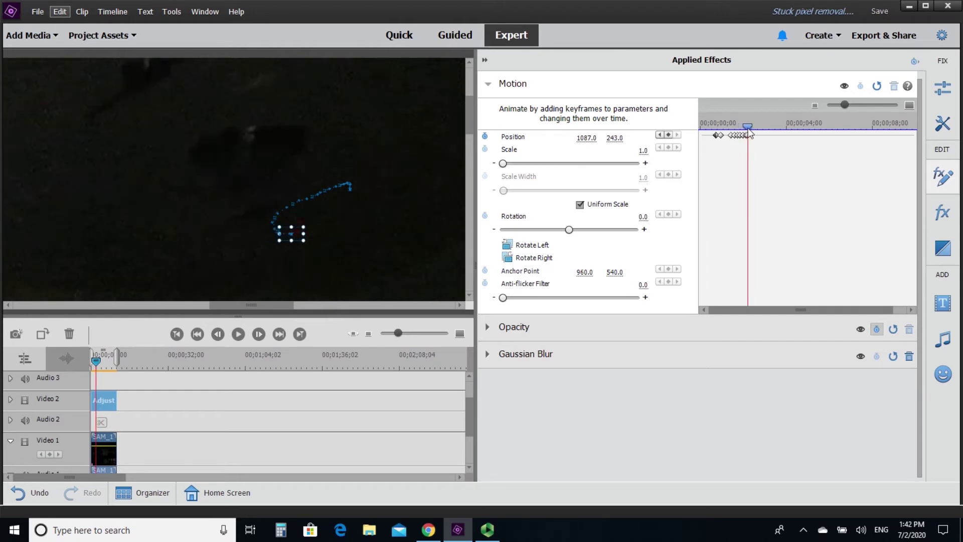
key(Right)
key(Right)
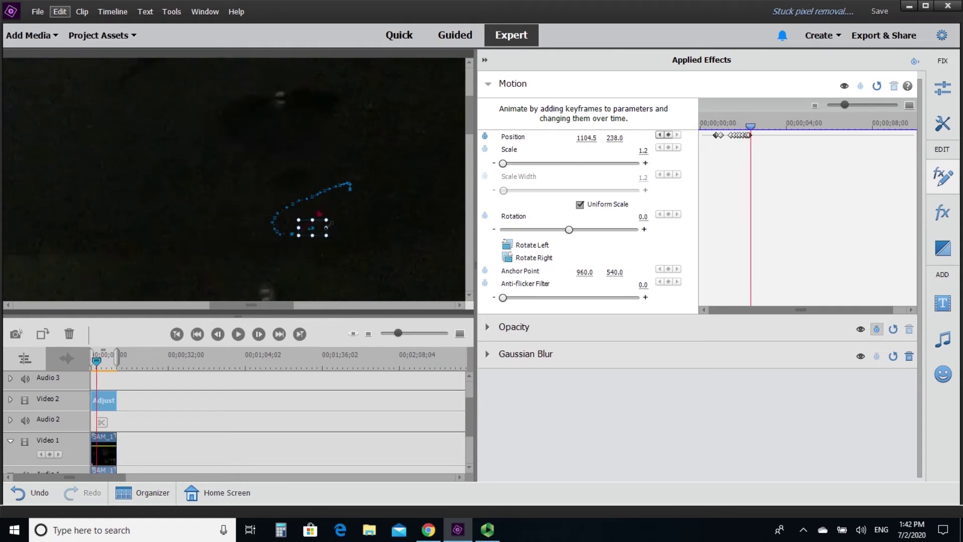
key(Right)
drag(324, 213, 333, 190)
key(Right)
key(Right)
key(Right)
key(Right)
key(Right)
key(Right)
key(Right)
key(Right)
key(Right)
key(Right)
key(Right)
key(Right)
key(Right)
key(Right)
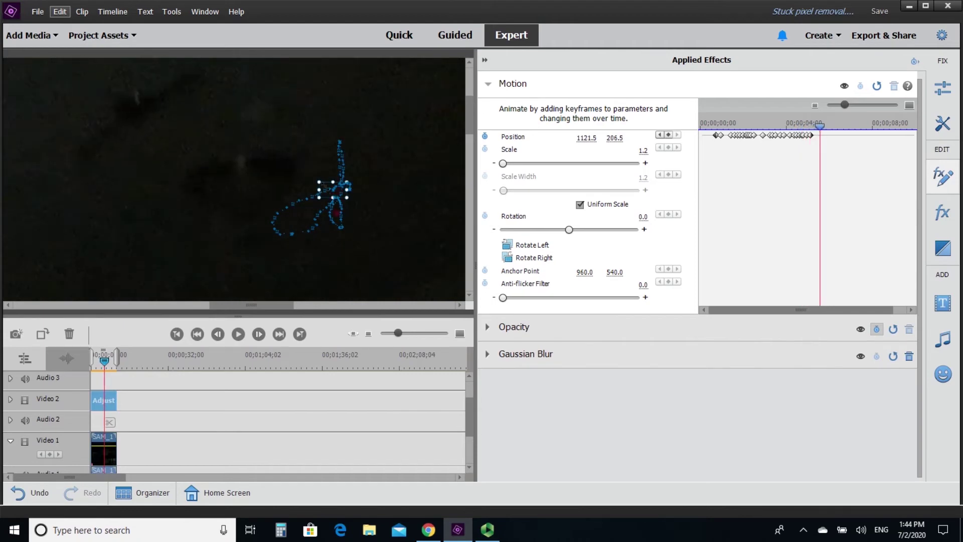
key(Right)
drag(334, 211, 327, 216)
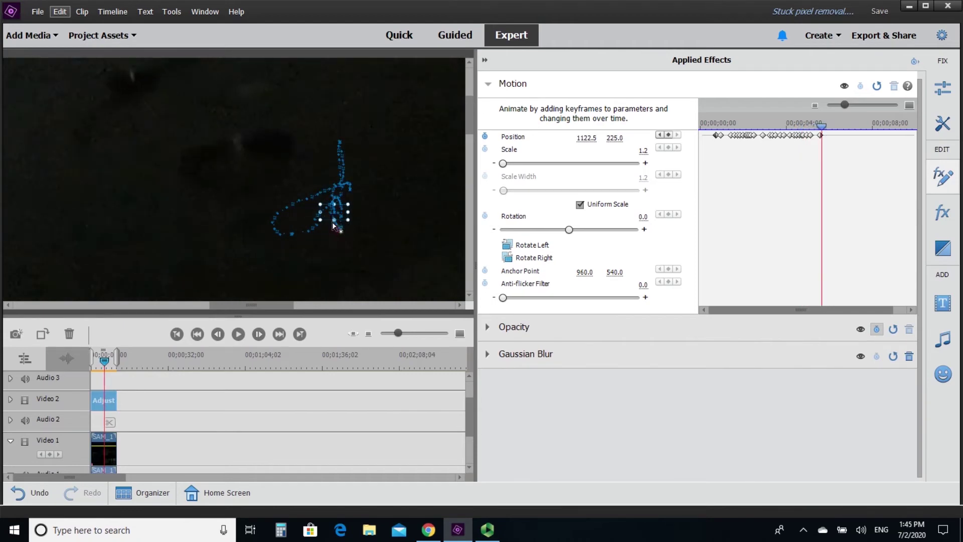
drag(822, 126, 911, 140)
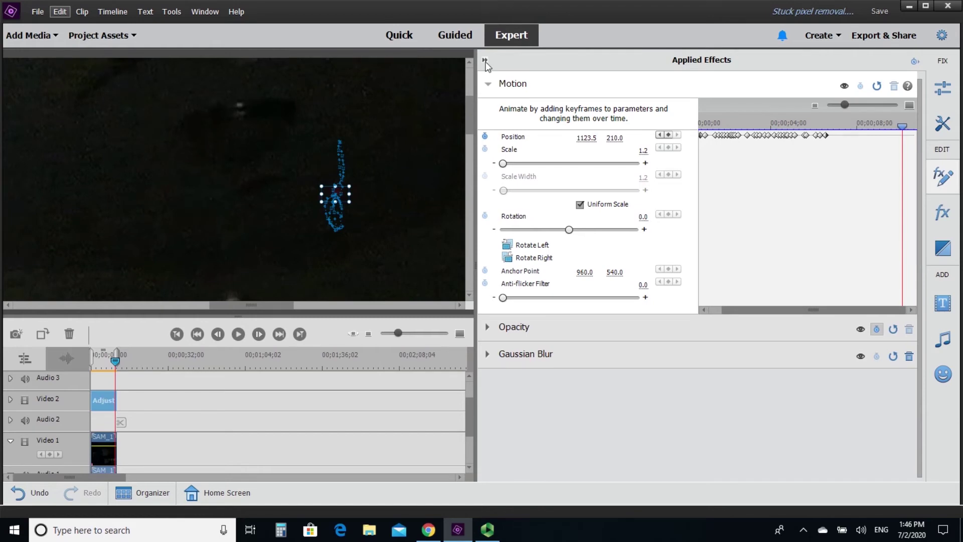
- Save, raise the Gaussian Blur Blurriness to 40.1 so the dot vanishes, and save again
click(872, 11)
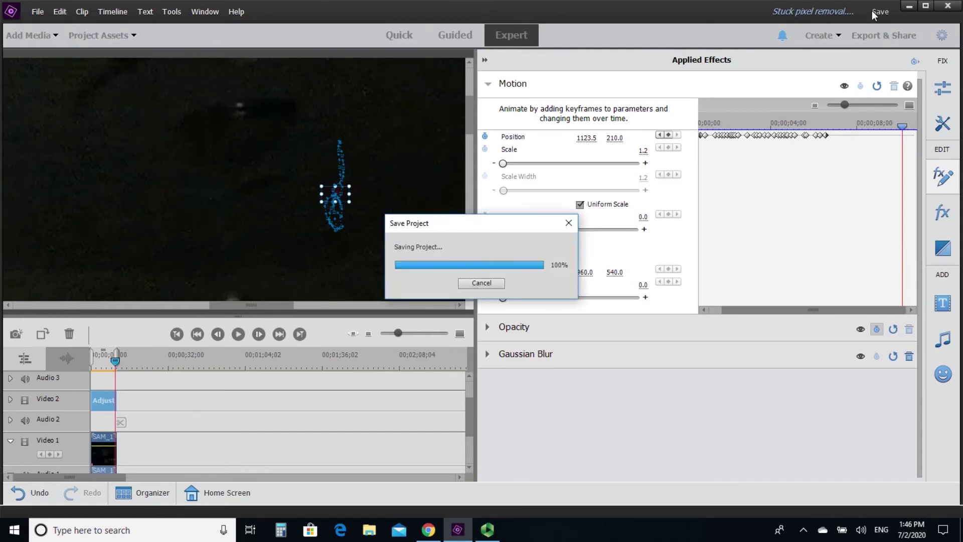
click(522, 353)
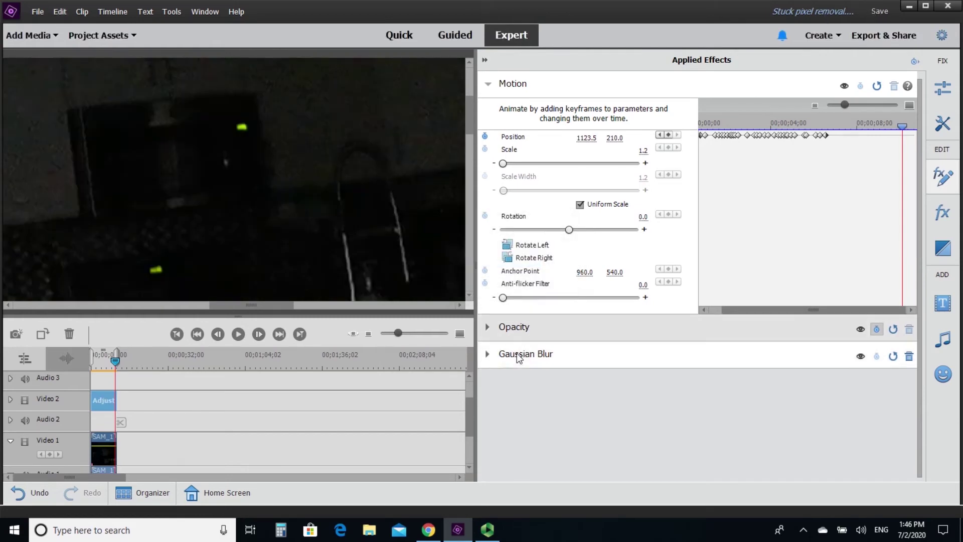
drag(472, 139, 471, 96)
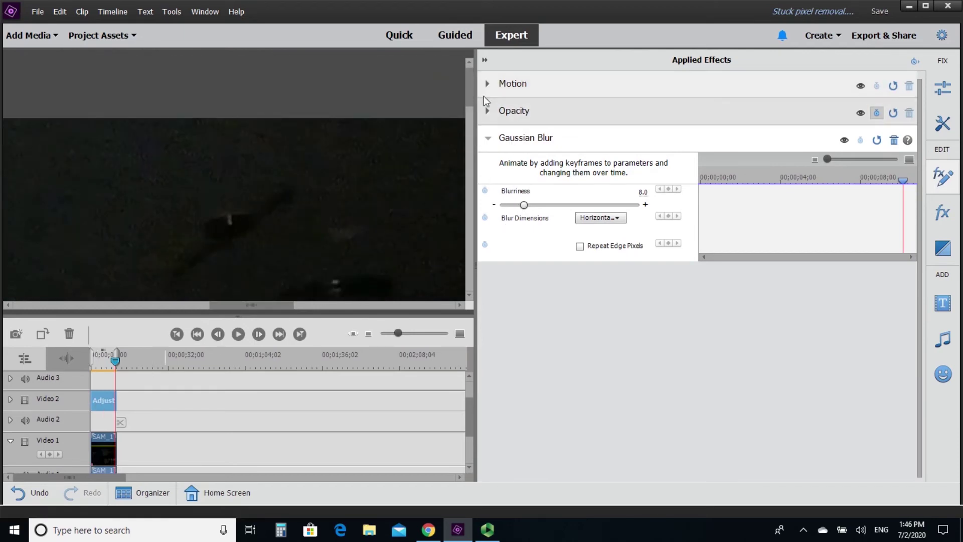
drag(472, 92, 466, 114)
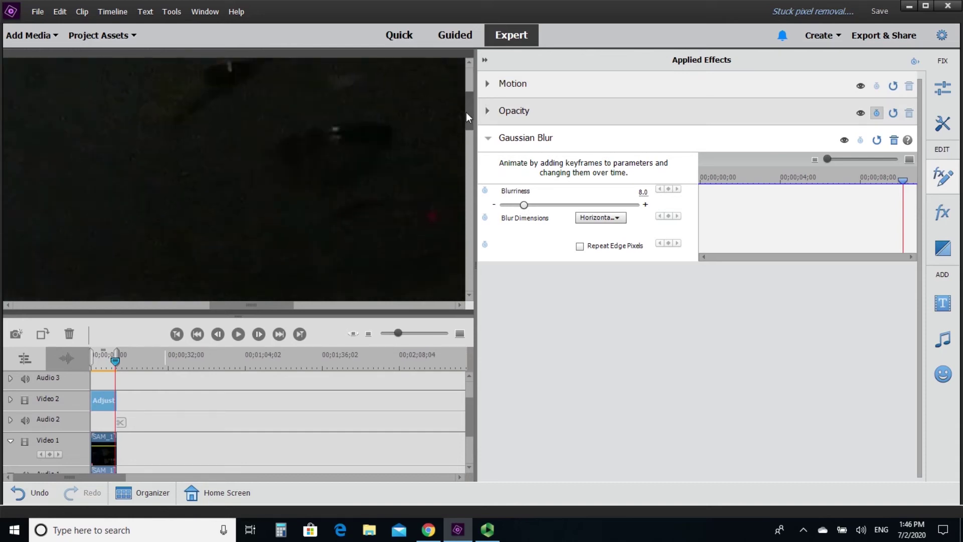
drag(267, 308, 270, 309)
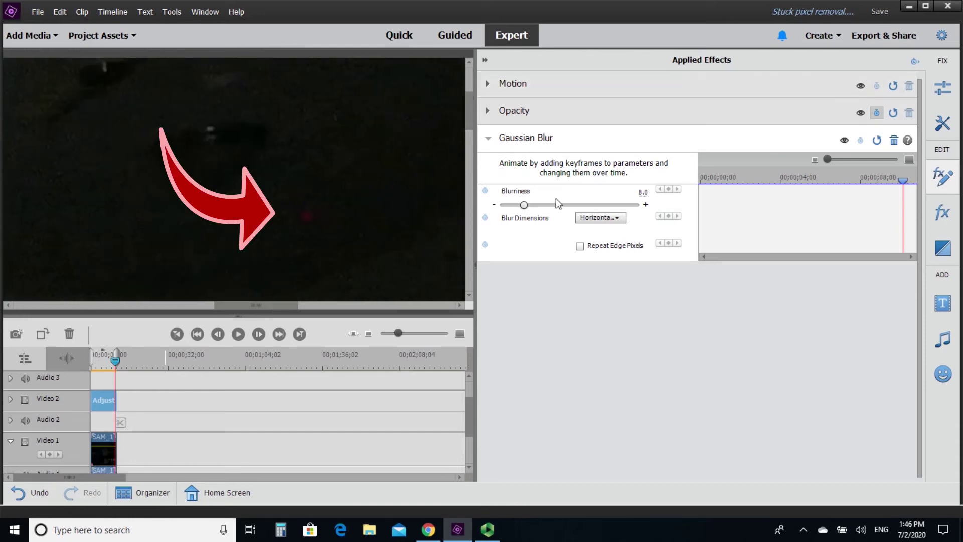
drag(523, 206, 611, 207)
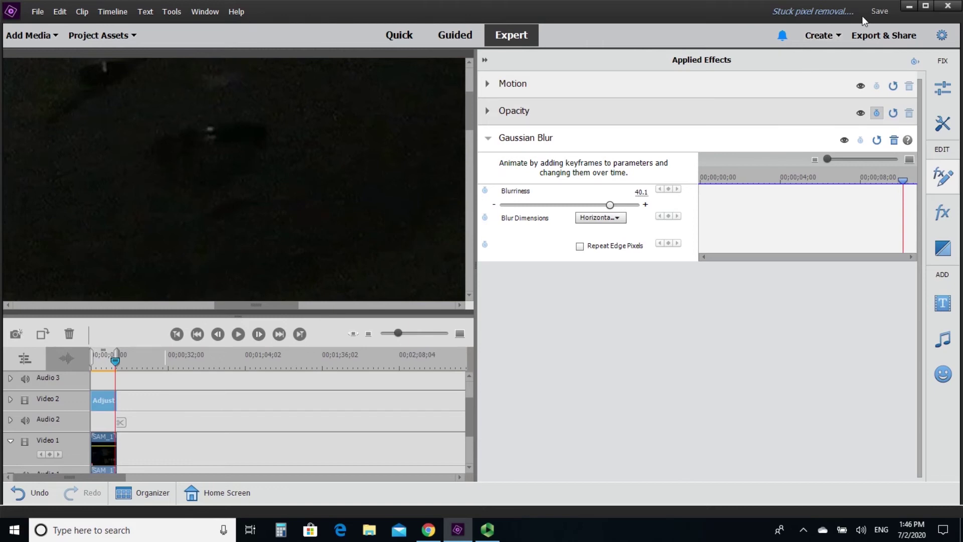
click(881, 12)
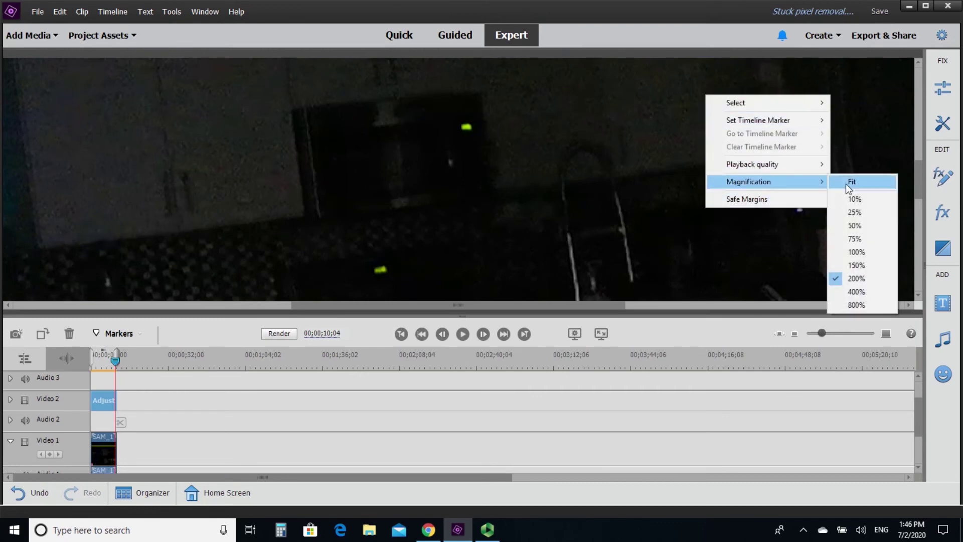
- Fit the whole frame in the preview and play the clip from the start with the blur
click(851, 182)
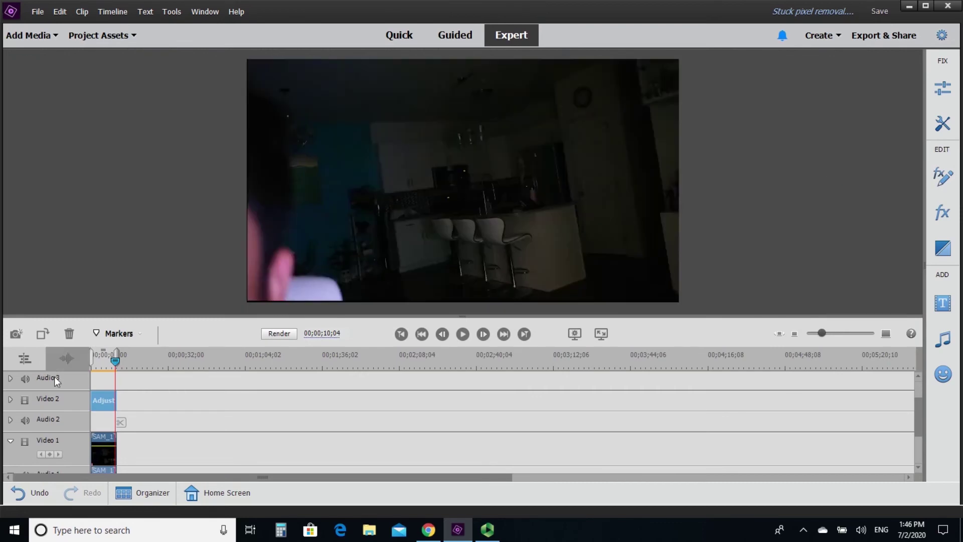
drag(114, 363, 88, 372)
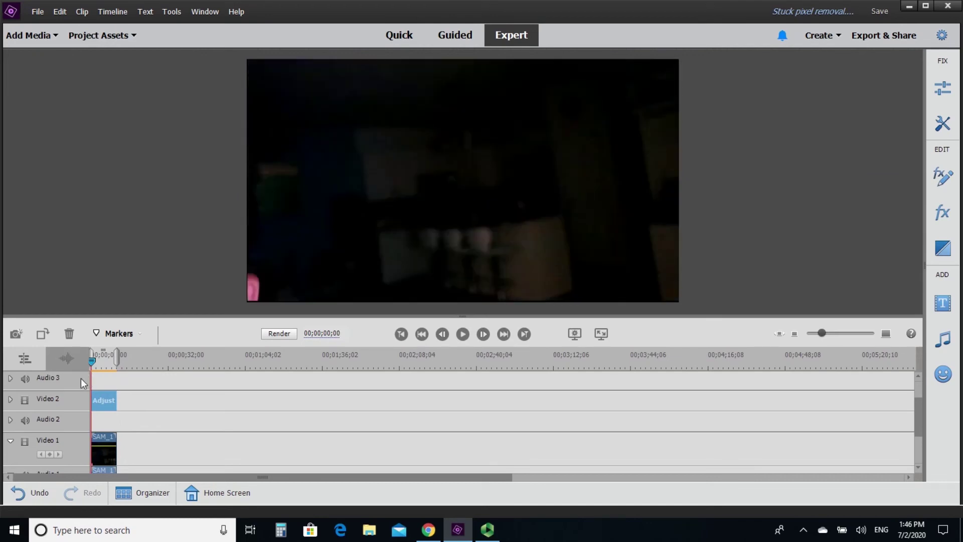
click(464, 335)
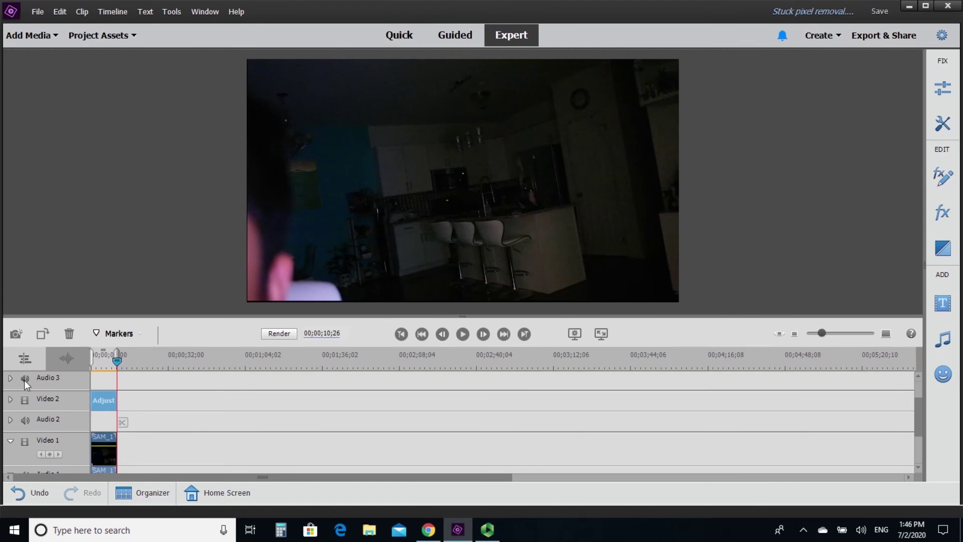
- Hide the Video 2 track and replay the clip from the start to compare without the blur
click(24, 399)
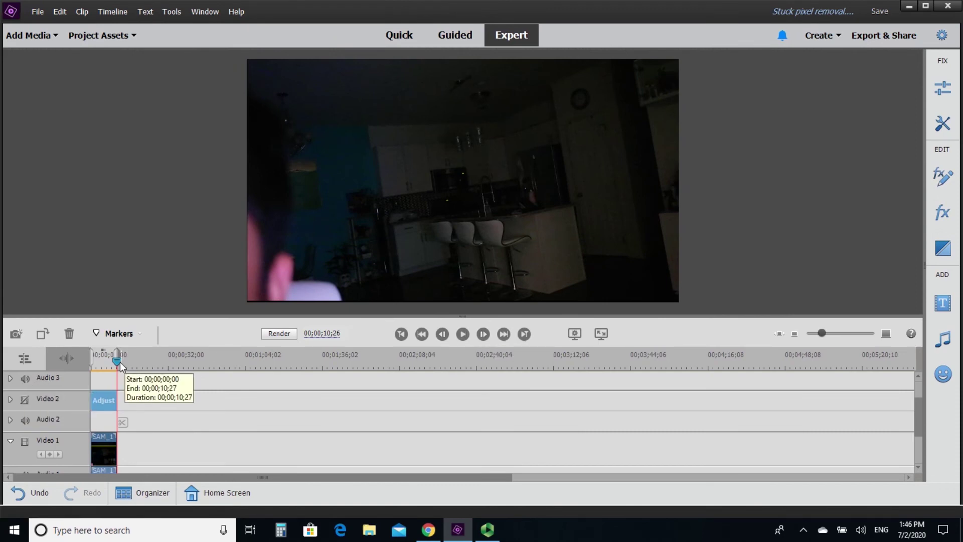
drag(120, 362, 82, 378)
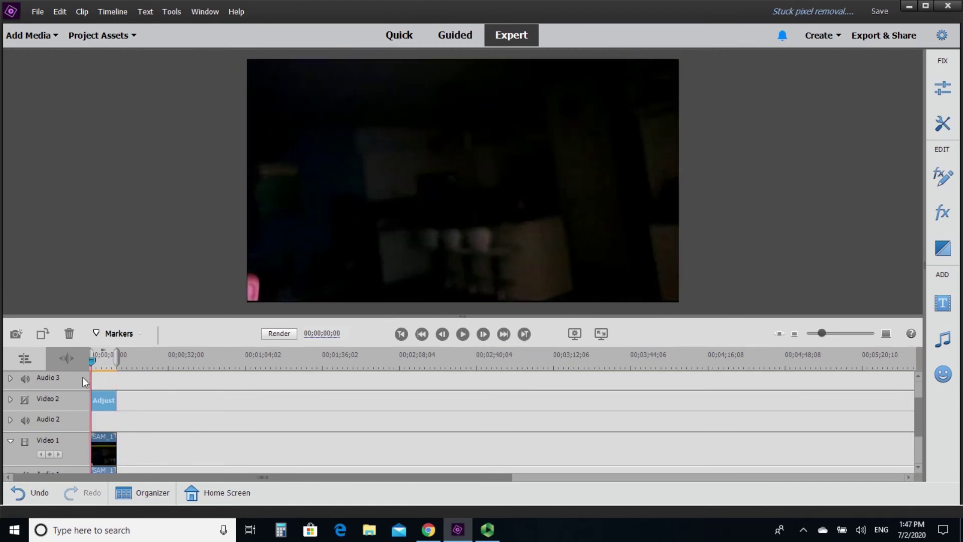
click(463, 335)
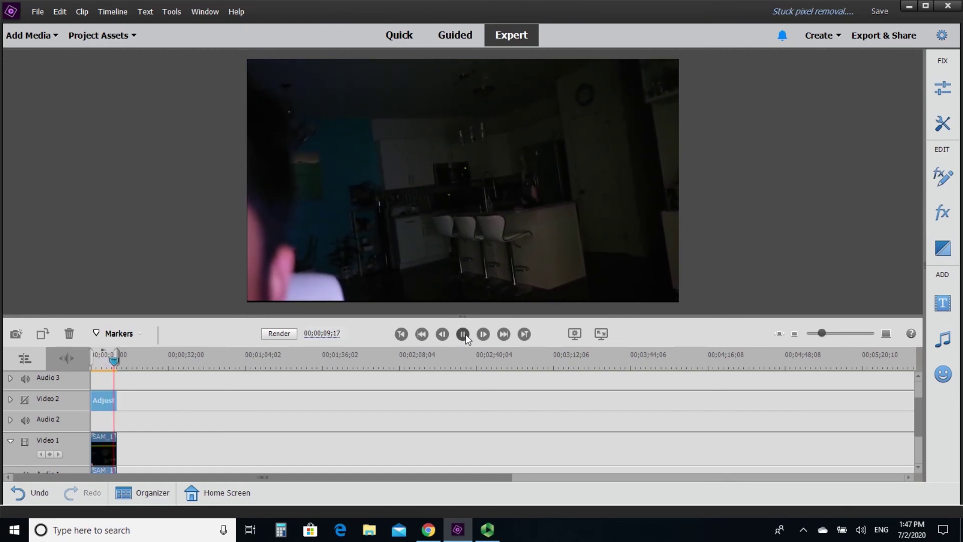
click(466, 334)
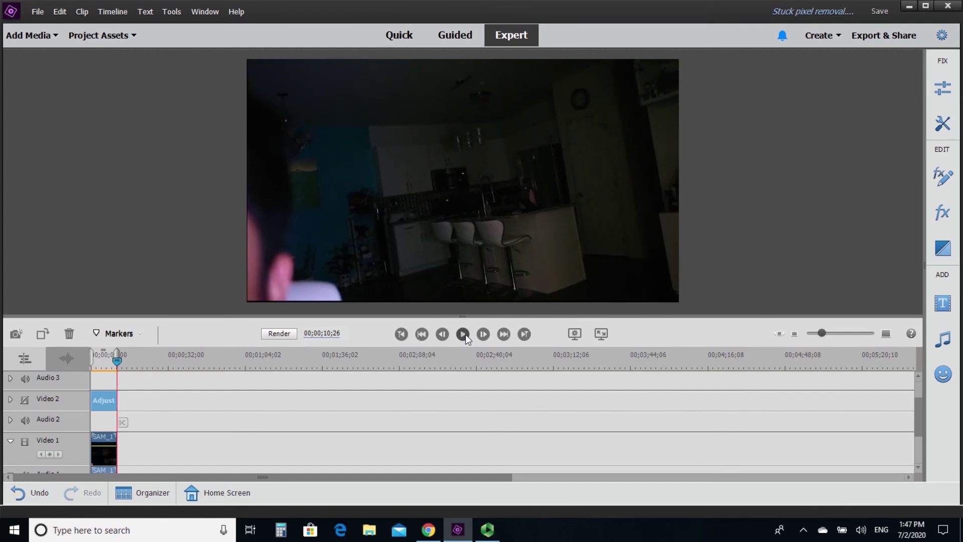
click(466, 334)
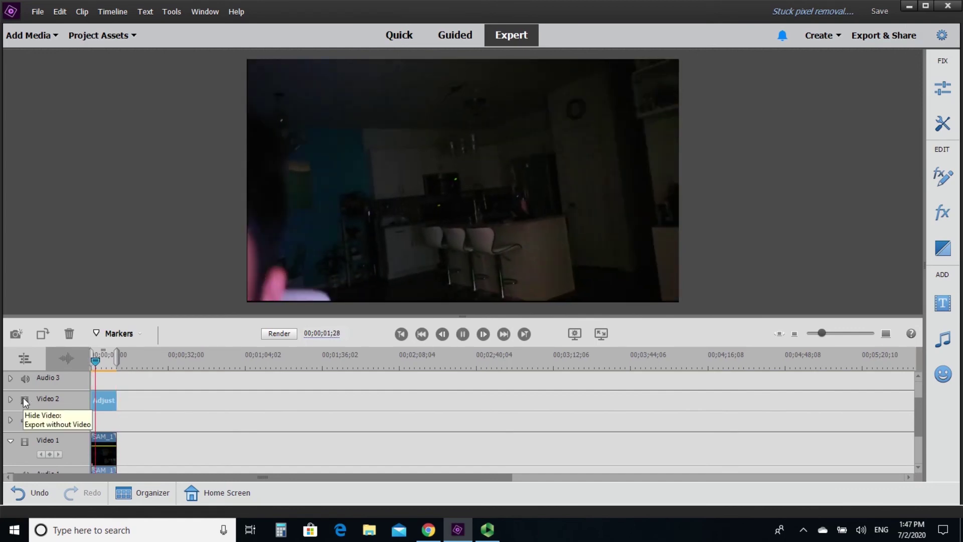